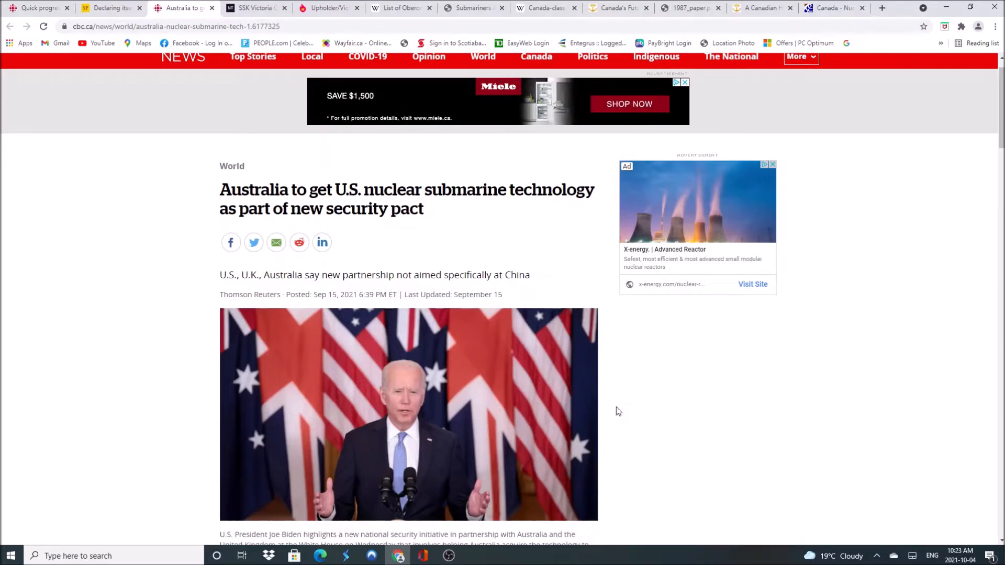
{"action": "scroll", "coordinate": [508, 416], "scroll_direction": "down", "scroll_amount": 3}
{"action": "scroll", "coordinate": [837, 435], "scroll_direction": "up", "scroll_amount": 2}
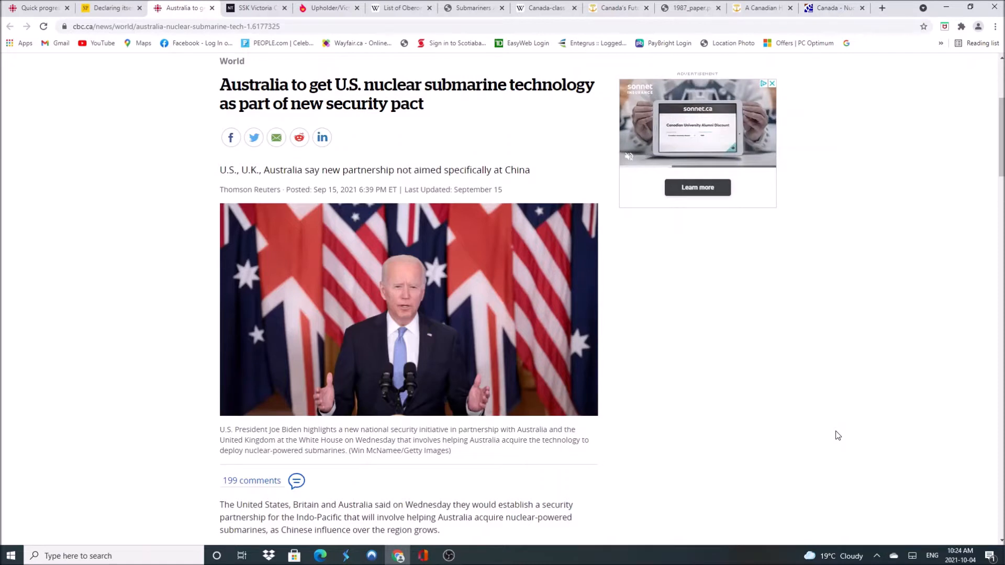
{"action": "scroll", "coordinate": [837, 435], "scroll_direction": "down", "scroll_amount": 3}
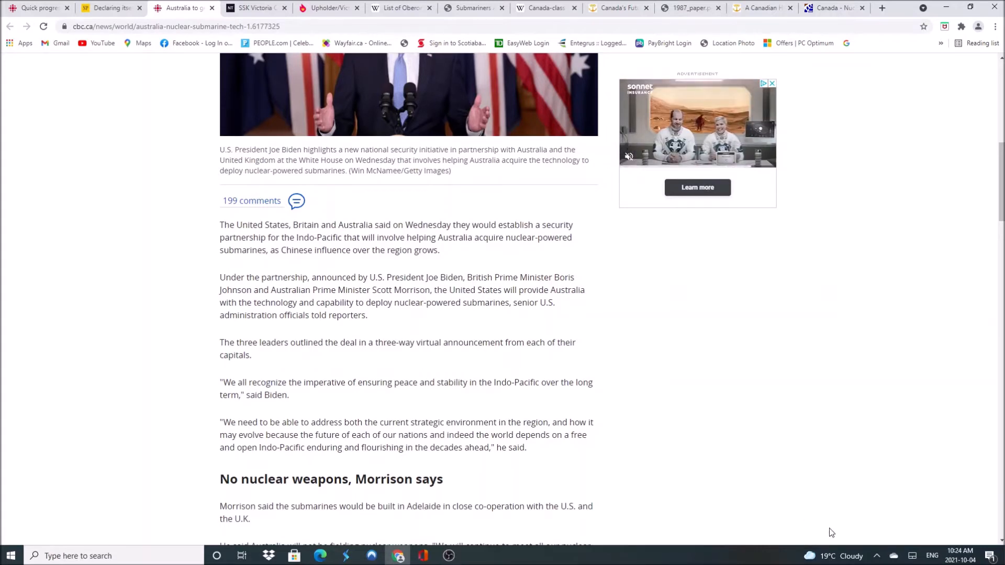
{"action": "scroll", "coordinate": [828, 532], "scroll_direction": "up", "scroll_amount": 1}
{"action": "scroll", "coordinate": [831, 532], "scroll_direction": "down", "scroll_amount": 2}
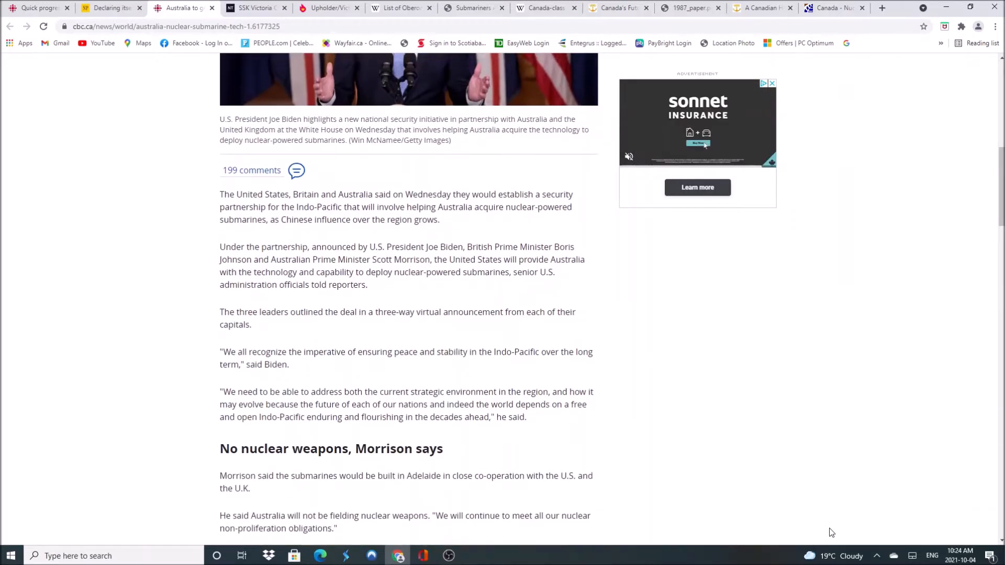
{"action": "scroll", "coordinate": [830, 532], "scroll_direction": "up", "scroll_amount": 5}
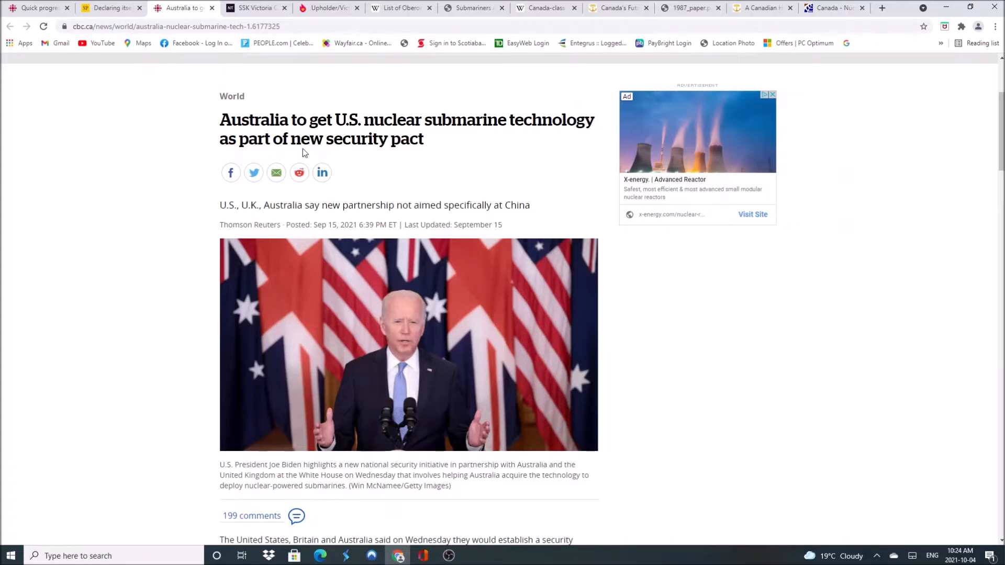
- Close the Australian submarine news article and switch to the Canada-class submarine Wikipedia article
{"action": "left_click", "coordinate": [210, 7]}
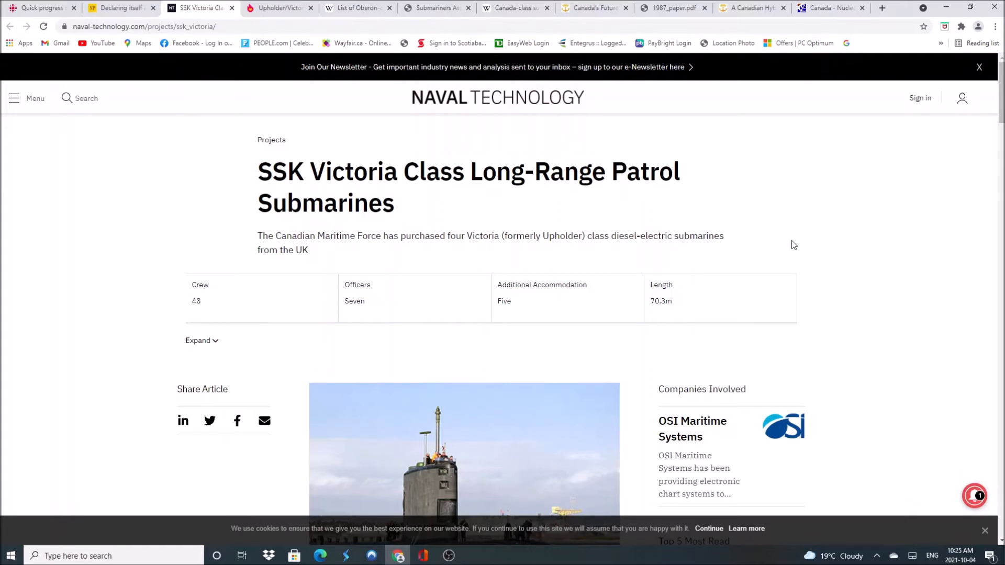
{"action": "key", "text": "ctrl+7"}
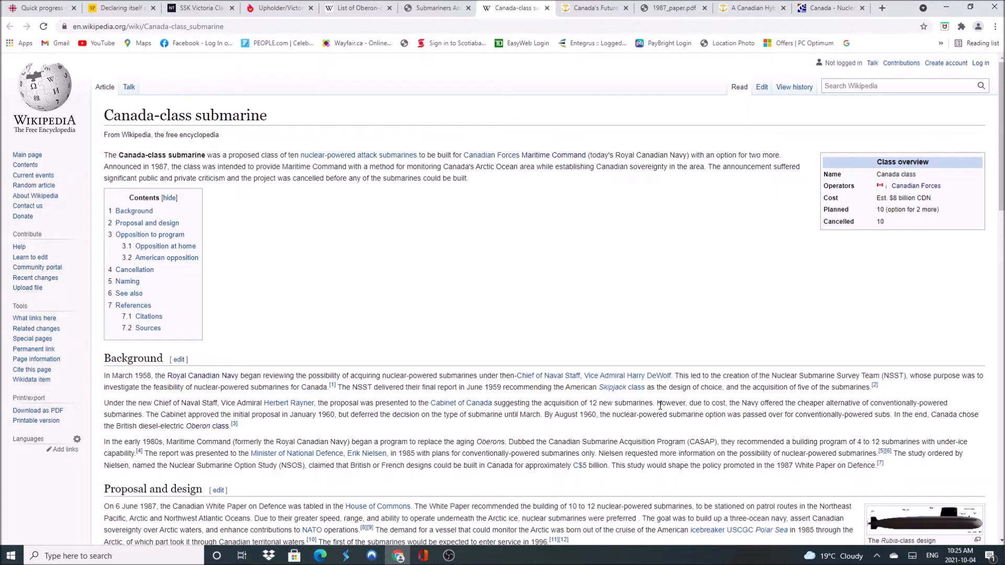
{"action": "scroll", "coordinate": [659, 405], "scroll_direction": "down", "scroll_amount": 5}
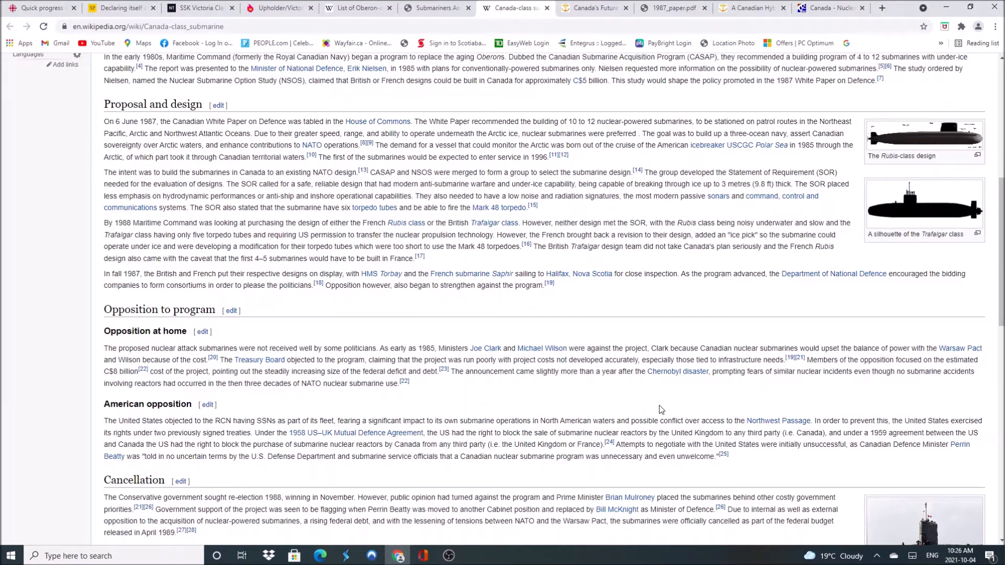
{"action": "scroll", "coordinate": [660, 409], "scroll_direction": "down", "scroll_amount": 3}
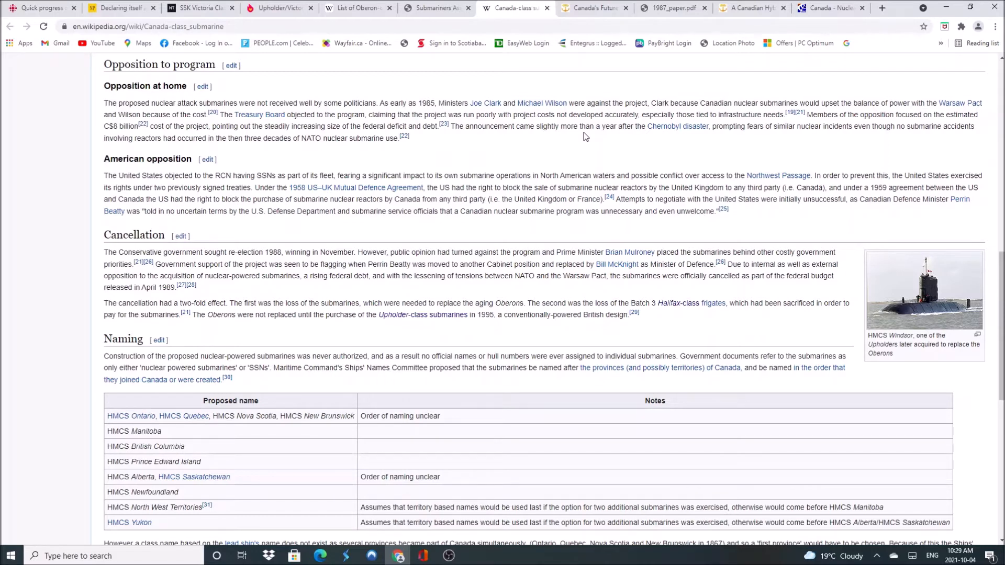
- Switch to the GlobalSecurity nuclear-sub page, then bring up the Submariners Association's Oberon Class page
{"action": "key", "text": "ctrl+9"}
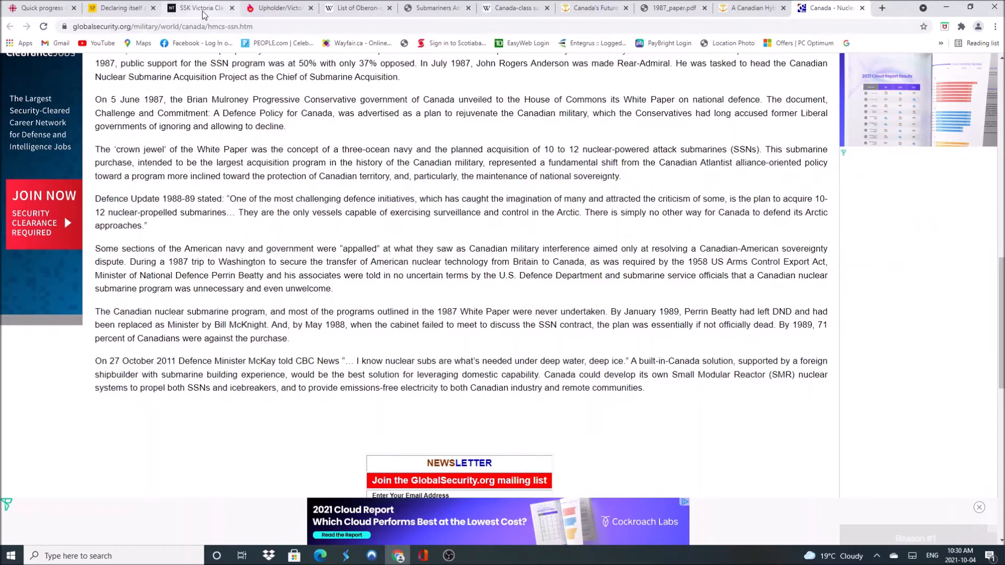
{"action": "left_click", "coordinate": [436, 8]}
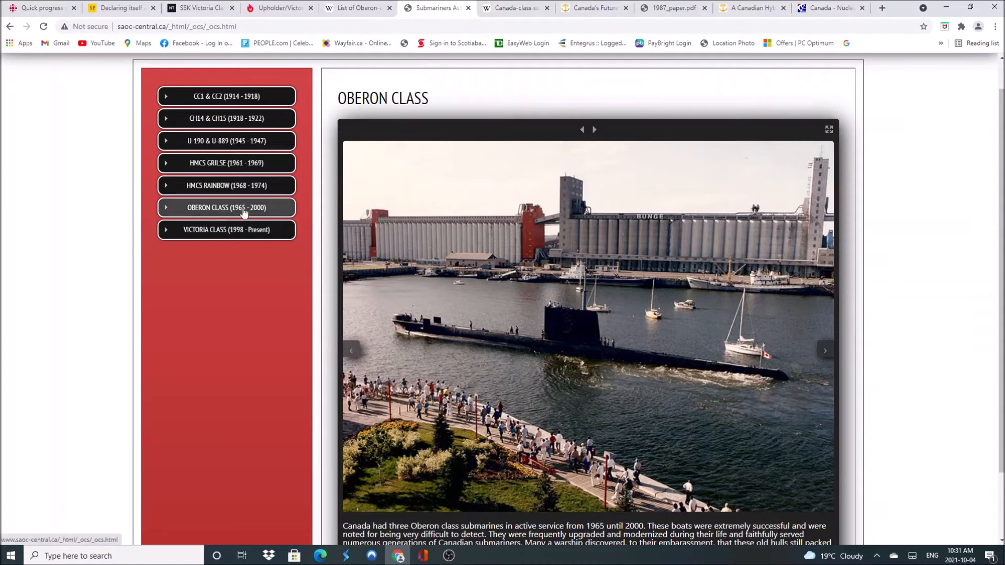
{"action": "scroll", "coordinate": [568, 343], "scroll_direction": "down", "scroll_amount": 2}
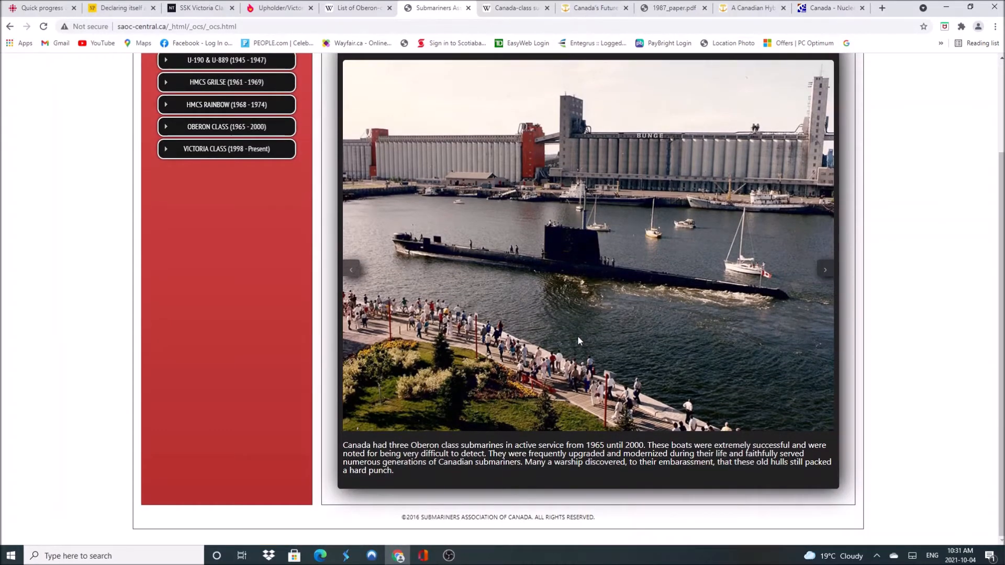
{"action": "scroll", "coordinate": [580, 341], "scroll_direction": "up", "scroll_amount": 2}
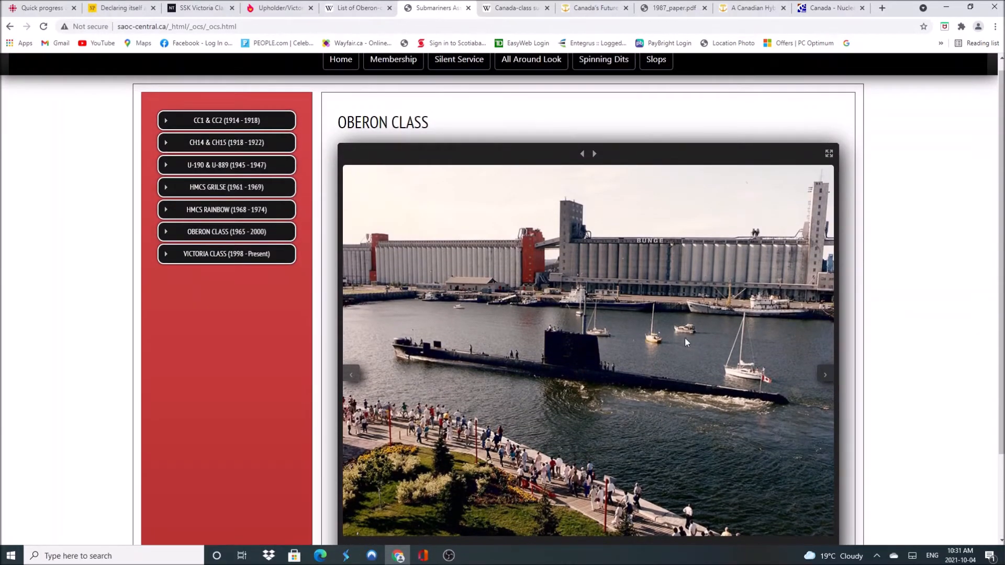
- Close the Submariners Association page to reveal Wikipedia's list of Oberon-class submarines
{"action": "key", "text": "ctrl+w"}
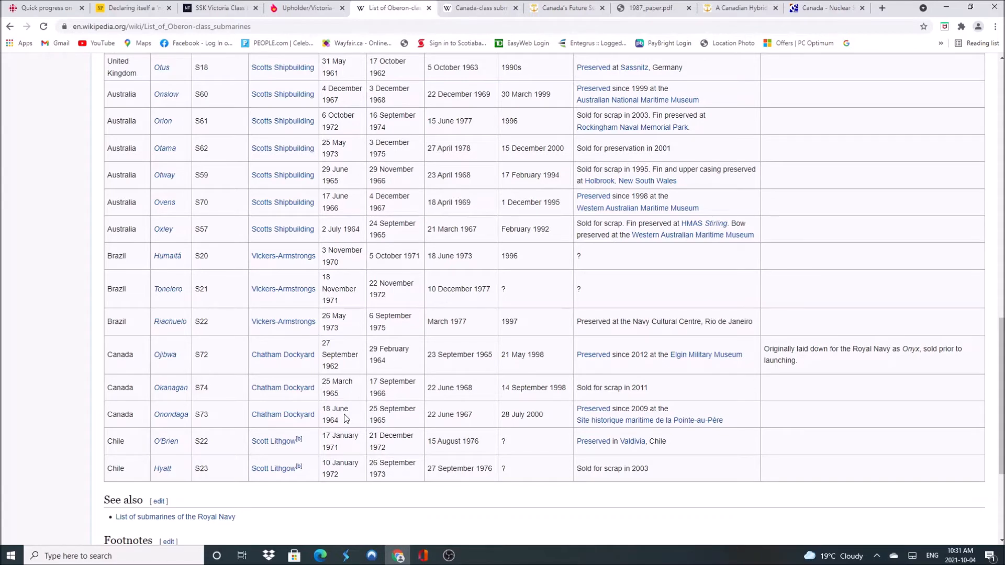
{"action": "scroll", "coordinate": [345, 418], "scroll_direction": "down", "scroll_amount": 1}
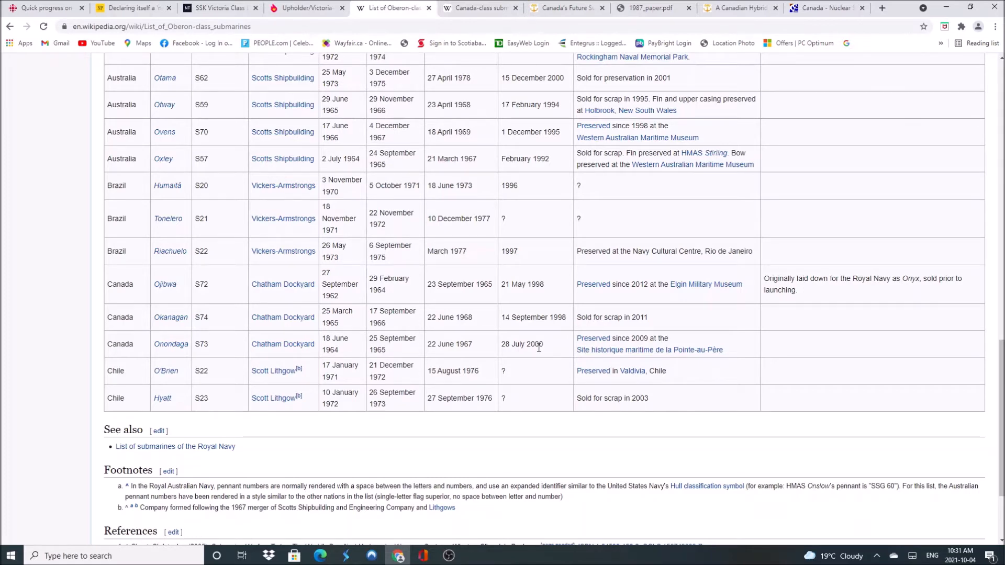
{"action": "scroll", "coordinate": [541, 278], "scroll_direction": "up", "scroll_amount": 2}
{"action": "scroll", "coordinate": [541, 252], "scroll_direction": "up", "scroll_amount": 1}
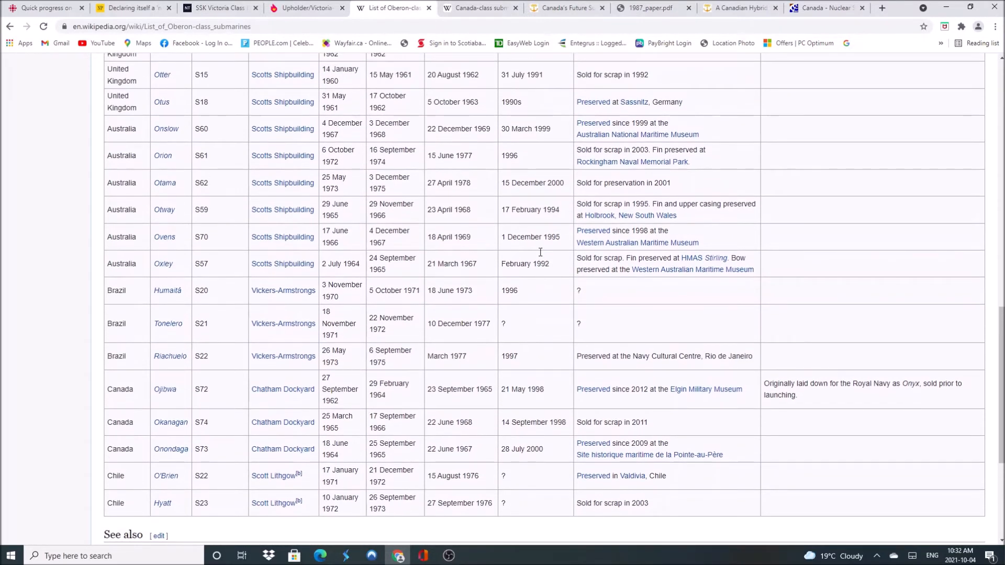
- Close the Oberon-class list, read the Upholder/Victoria-class wiki article, then close it
{"action": "left_click", "coordinate": [428, 8]}
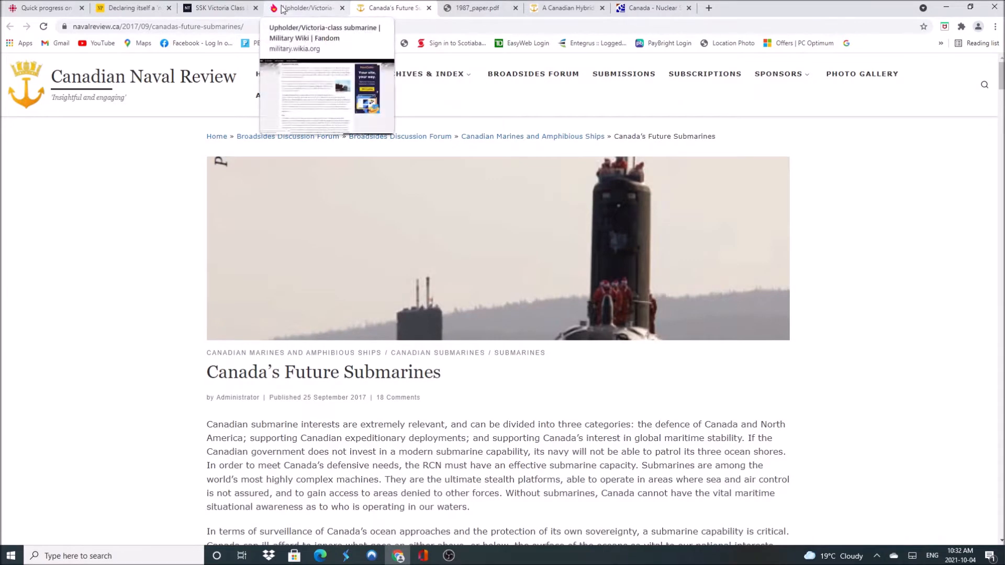
{"action": "left_click", "coordinate": [282, 9]}
{"action": "scroll", "coordinate": [581, 416], "scroll_direction": "up", "scroll_amount": 10}
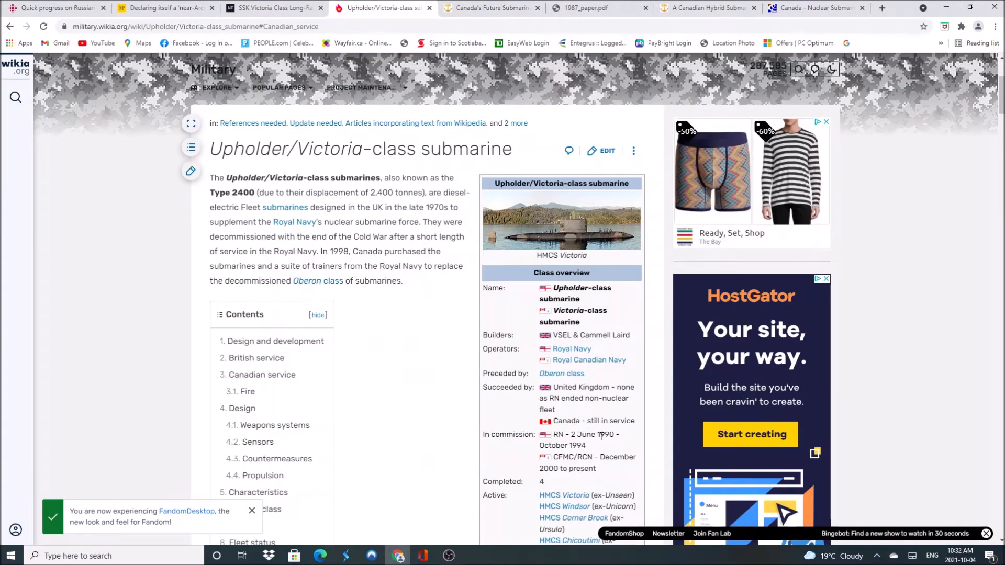
{"action": "scroll", "coordinate": [601, 437], "scroll_direction": "down", "scroll_amount": 1}
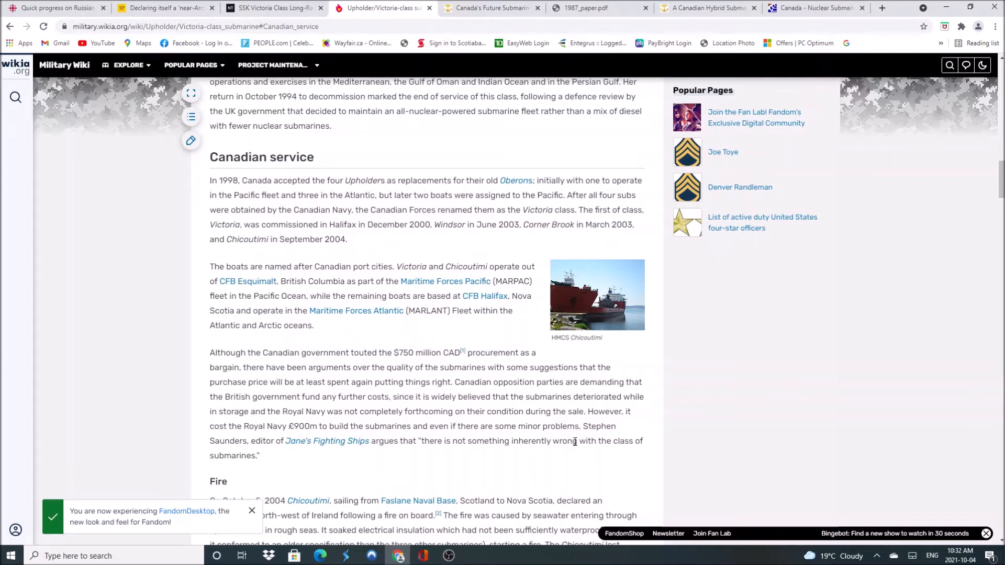
{"action": "scroll", "coordinate": [574, 442], "scroll_direction": "down", "scroll_amount": 2}
{"action": "scroll", "coordinate": [575, 442], "scroll_direction": "down", "scroll_amount": 1}
{"action": "scroll", "coordinate": [574, 442], "scroll_direction": "down", "scroll_amount": 1}
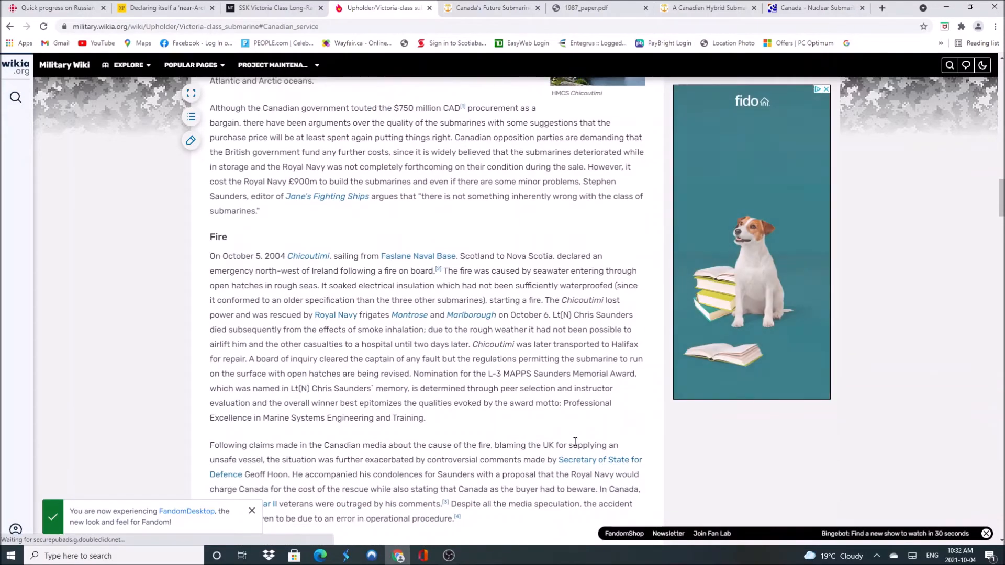
{"action": "scroll", "coordinate": [575, 442], "scroll_direction": "down", "scroll_amount": 1}
{"action": "scroll", "coordinate": [575, 444], "scroll_direction": "down", "scroll_amount": 5}
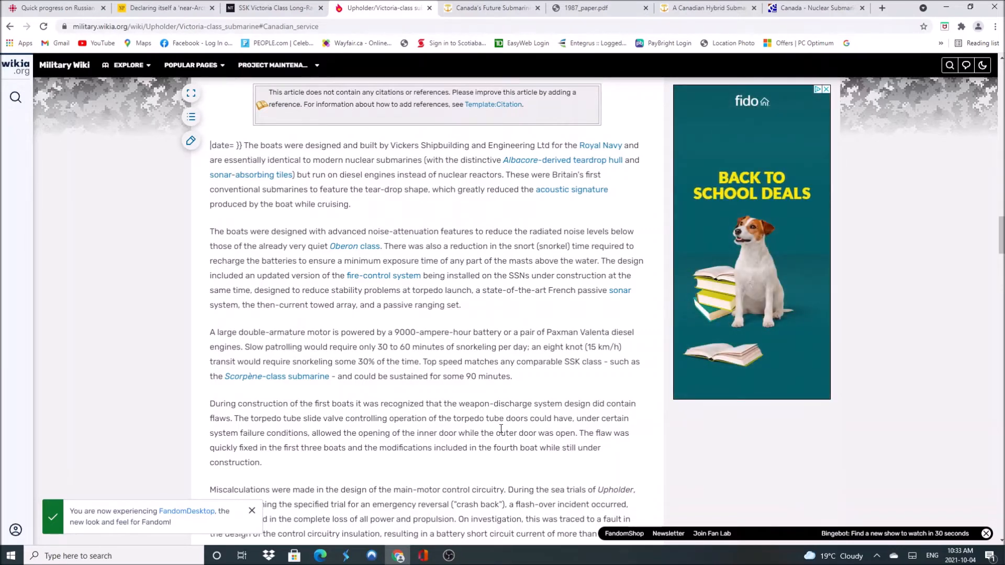
{"action": "left_click", "coordinate": [429, 8]}
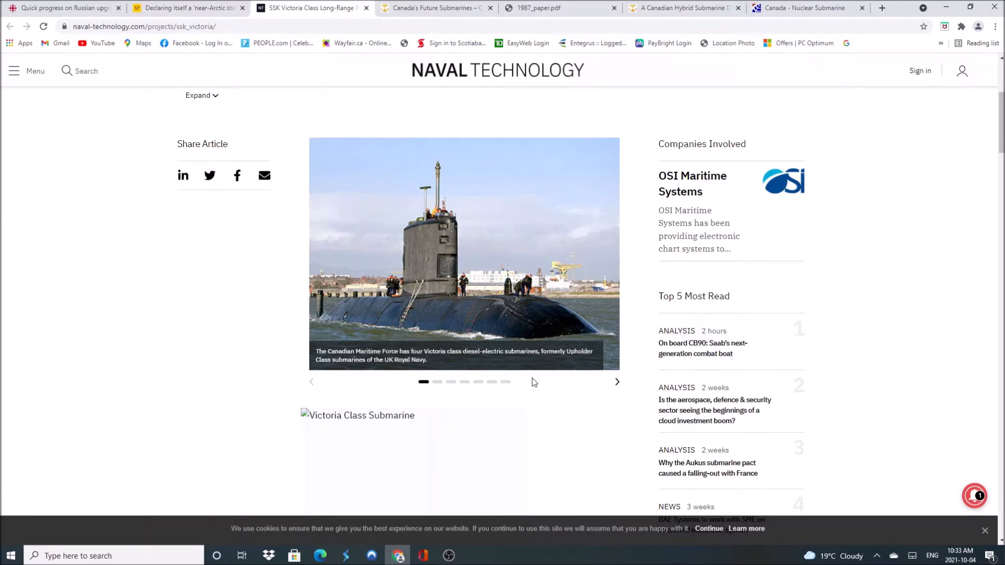
- Close the SSK Victoria Class article and the 1987 paper PDF, returning to Canada's Future Submarines
{"action": "left_click", "coordinate": [366, 8]}
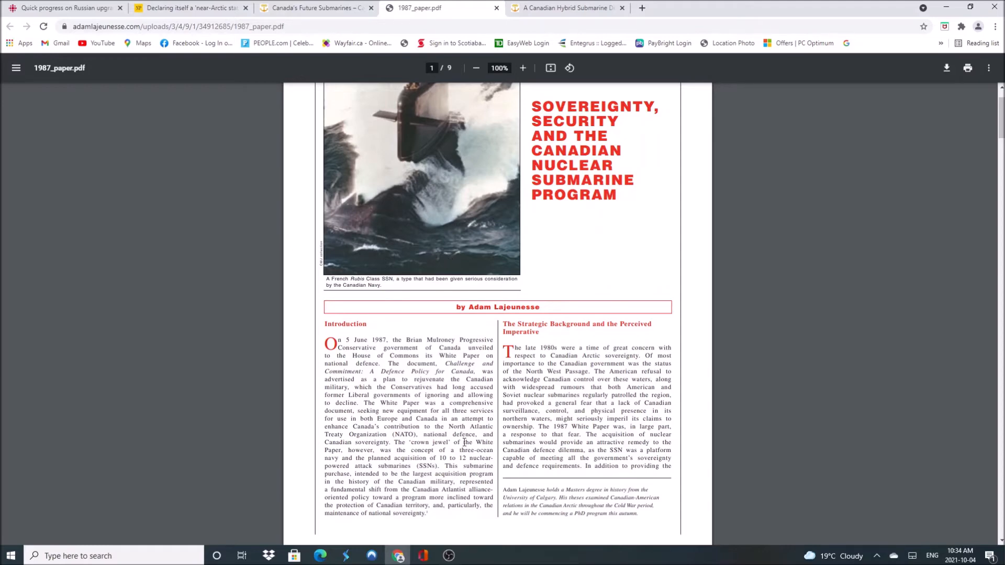
{"action": "scroll", "coordinate": [475, 479], "scroll_direction": "down", "scroll_amount": 2}
{"action": "scroll", "coordinate": [476, 479], "scroll_direction": "down", "scroll_amount": 1}
{"action": "scroll", "coordinate": [475, 479], "scroll_direction": "down", "scroll_amount": 2}
{"action": "scroll", "coordinate": [475, 478], "scroll_direction": "down", "scroll_amount": 2}
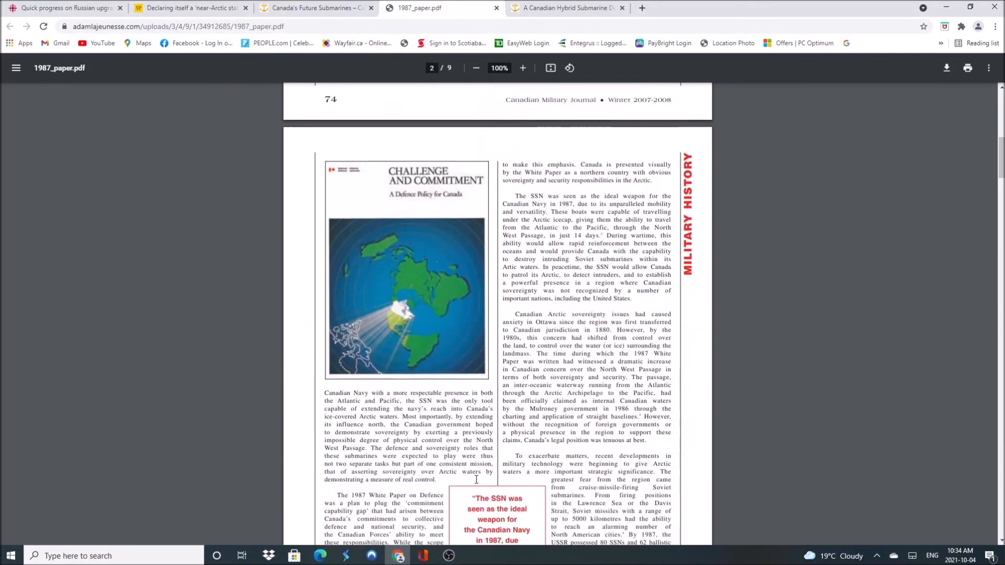
{"action": "scroll", "coordinate": [561, 271], "scroll_direction": "down", "scroll_amount": 8}
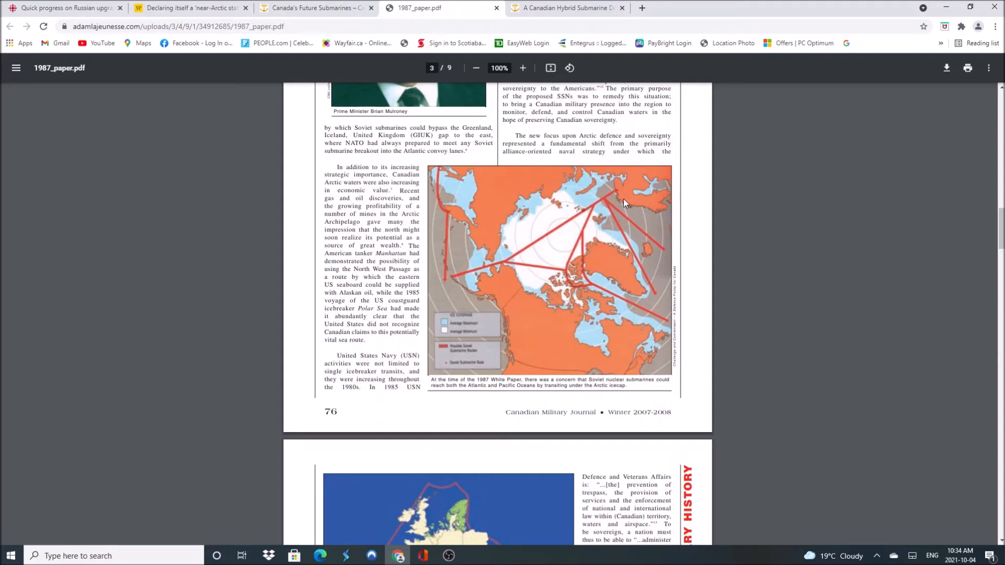
{"action": "key", "text": "ctrl+w"}
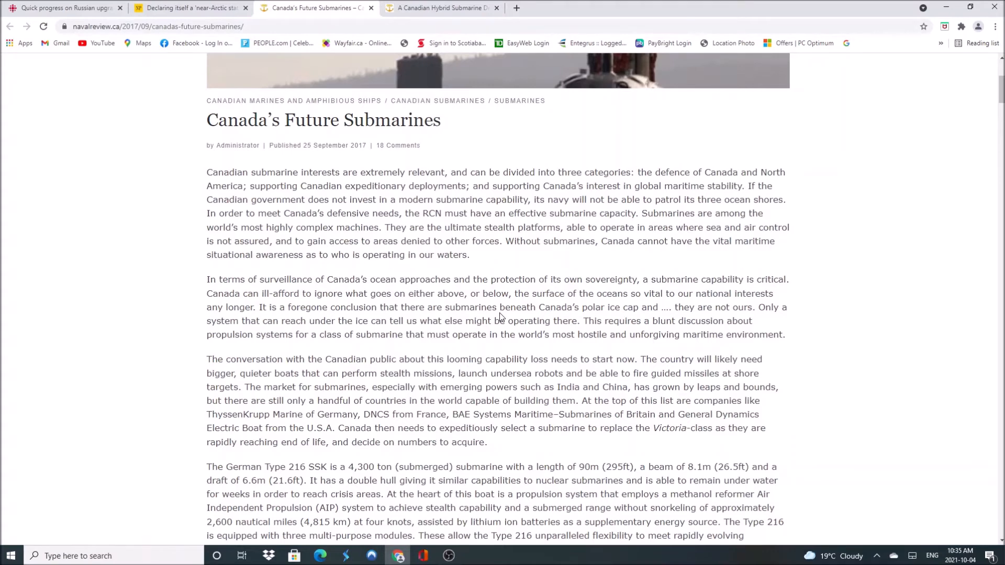
{"action": "scroll", "coordinate": [519, 377], "scroll_direction": "down", "scroll_amount": 10}
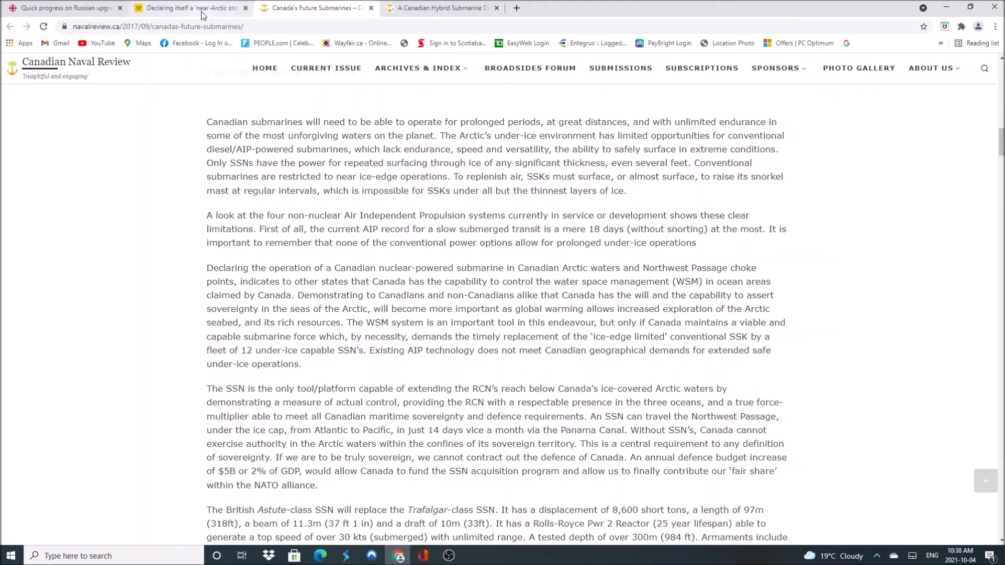
{"action": "left_click", "coordinate": [63, 8]}
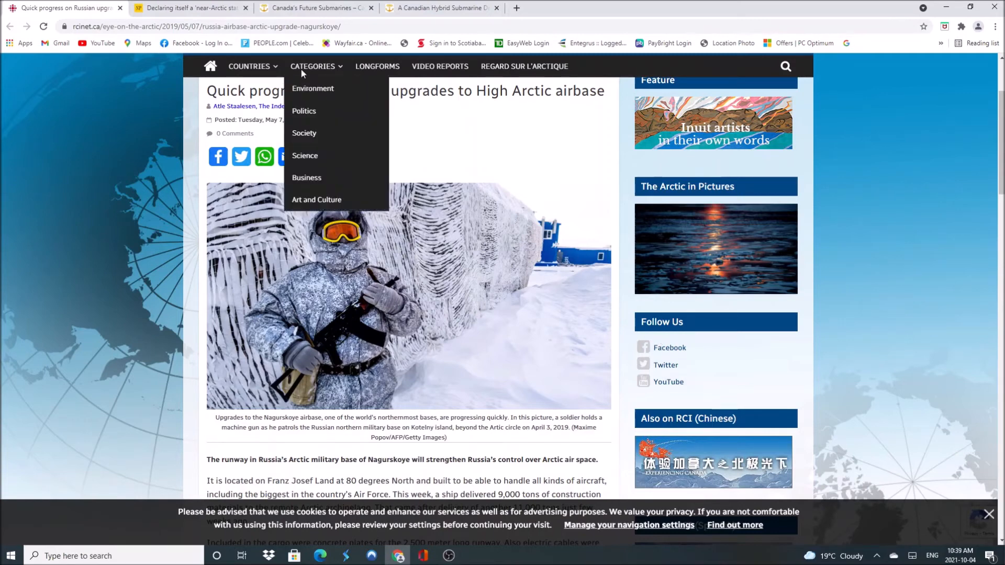
- Switch to the National Post article on China's Polar Silk Road
{"action": "left_click", "coordinate": [169, 8]}
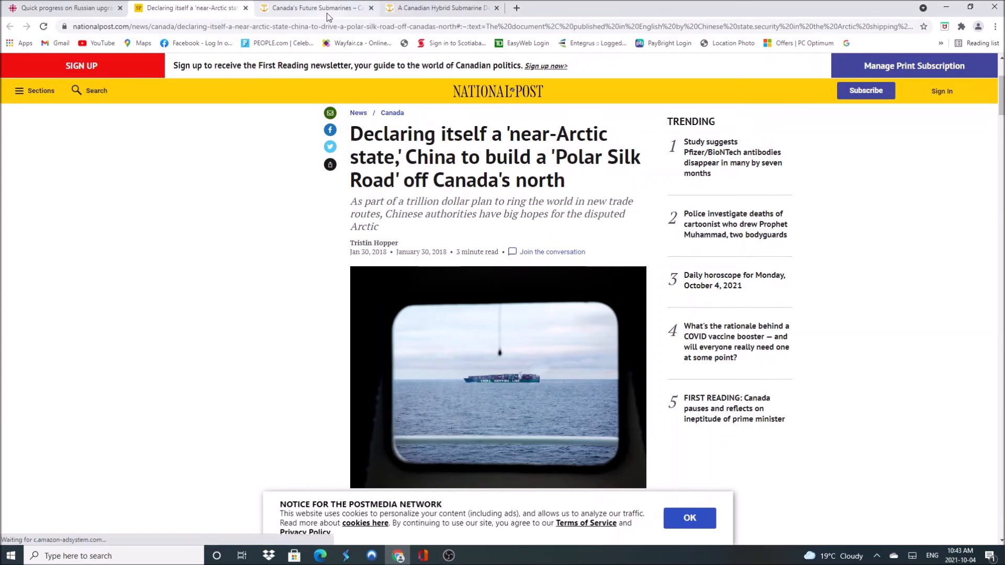
- Bring up the Canadian Hybrid Submarine Design article on the Slowpoke-2 reactor
{"action": "left_click", "coordinate": [440, 8]}
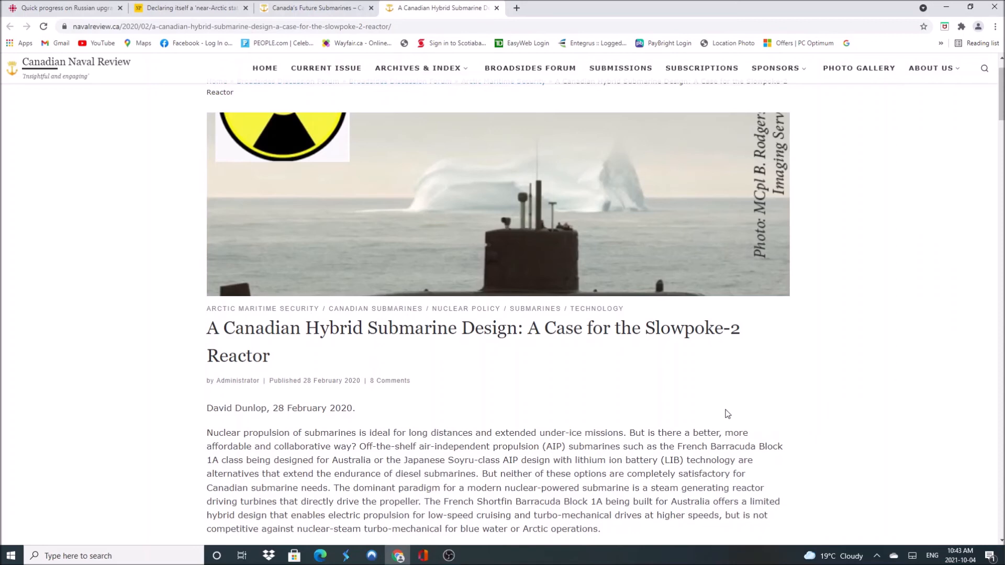
{"action": "scroll", "coordinate": [726, 414], "scroll_direction": "down", "scroll_amount": 10}
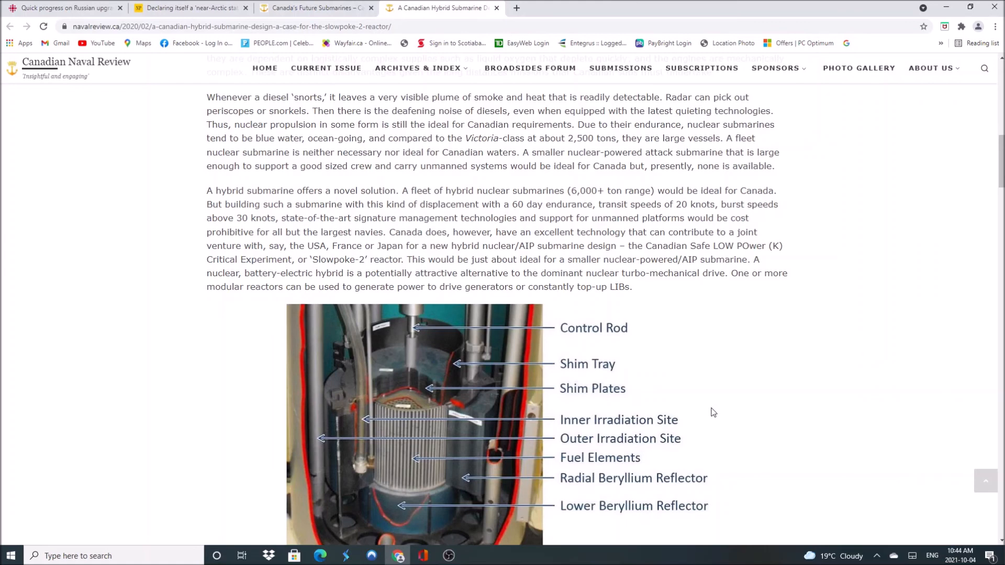
{"action": "scroll", "coordinate": [712, 411], "scroll_direction": "up", "scroll_amount": 7}
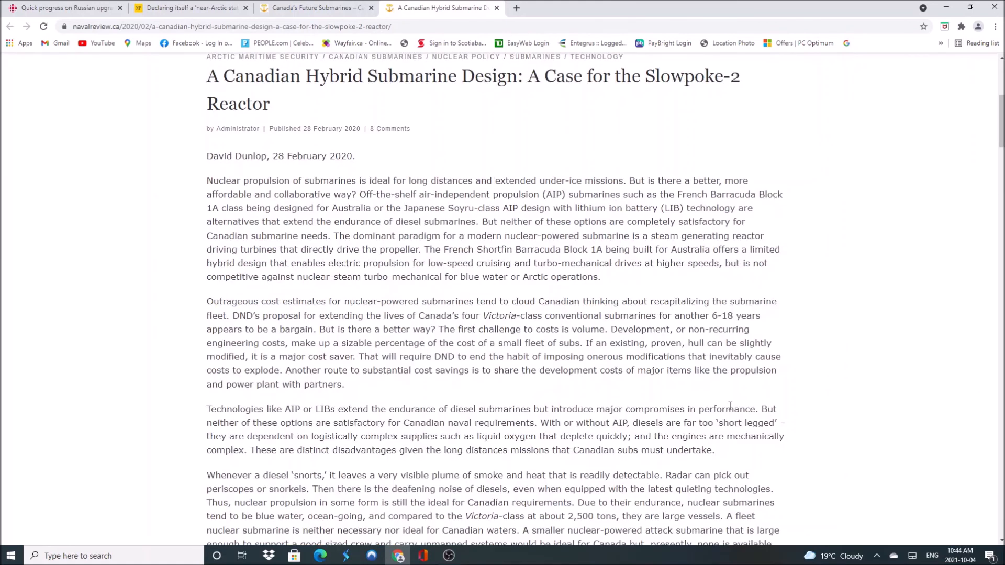
{"action": "scroll", "coordinate": [730, 407], "scroll_direction": "down", "scroll_amount": 5}
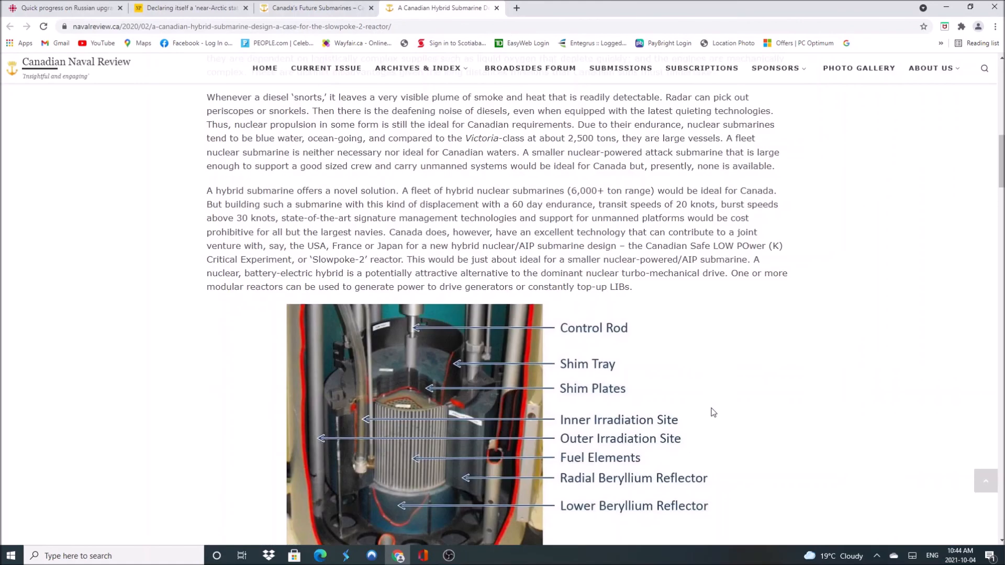
{"action": "scroll", "coordinate": [730, 406], "scroll_direction": "down", "scroll_amount": 3}
{"action": "scroll", "coordinate": [727, 407], "scroll_direction": "down", "scroll_amount": 3}
{"action": "scroll", "coordinate": [716, 409], "scroll_direction": "down", "scroll_amount": 2}
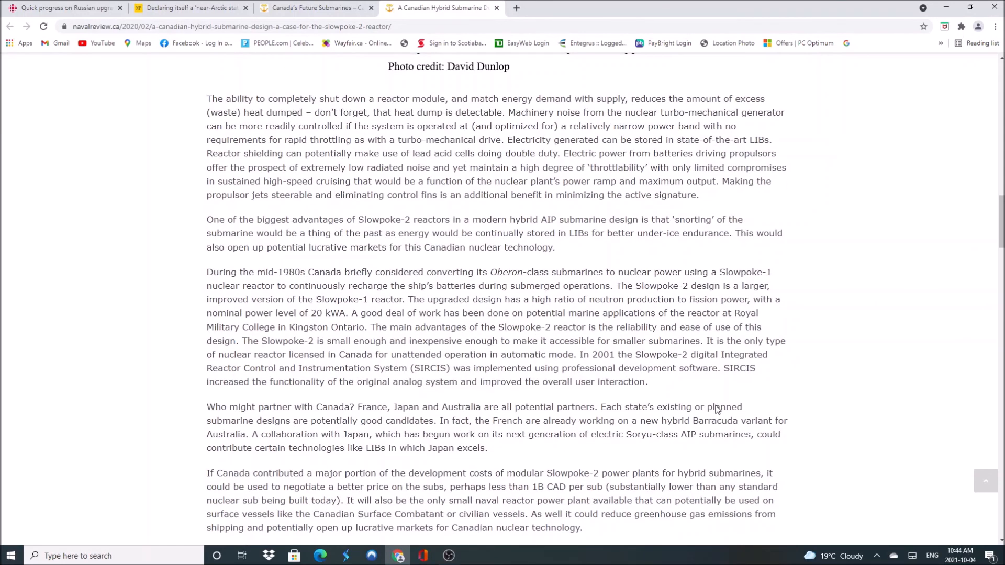
{"action": "scroll", "coordinate": [717, 409], "scroll_direction": "down", "scroll_amount": 2}
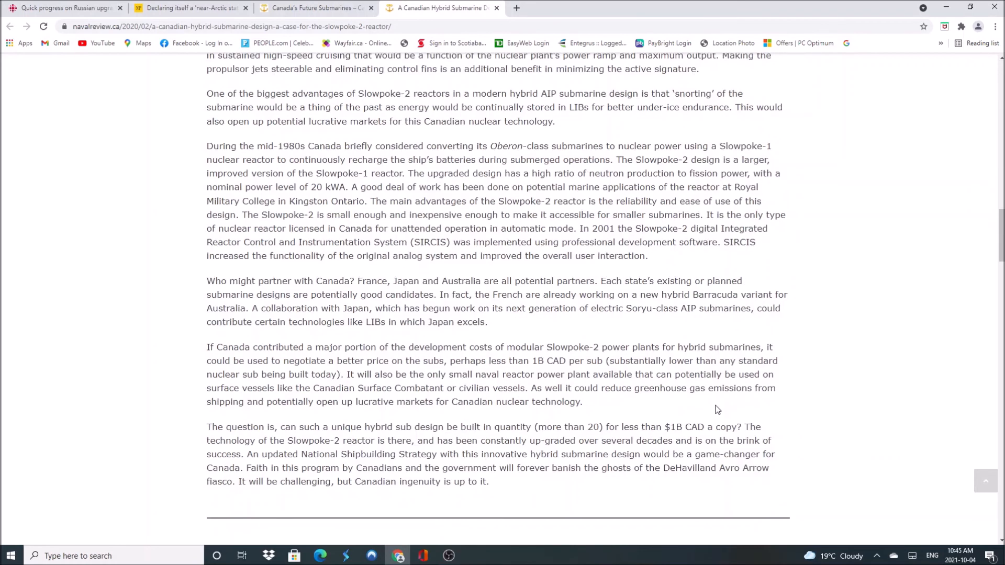
- Go back one tab to the Canada's Future Submarines article
{"action": "key", "text": "ctrl+shift+Tab"}
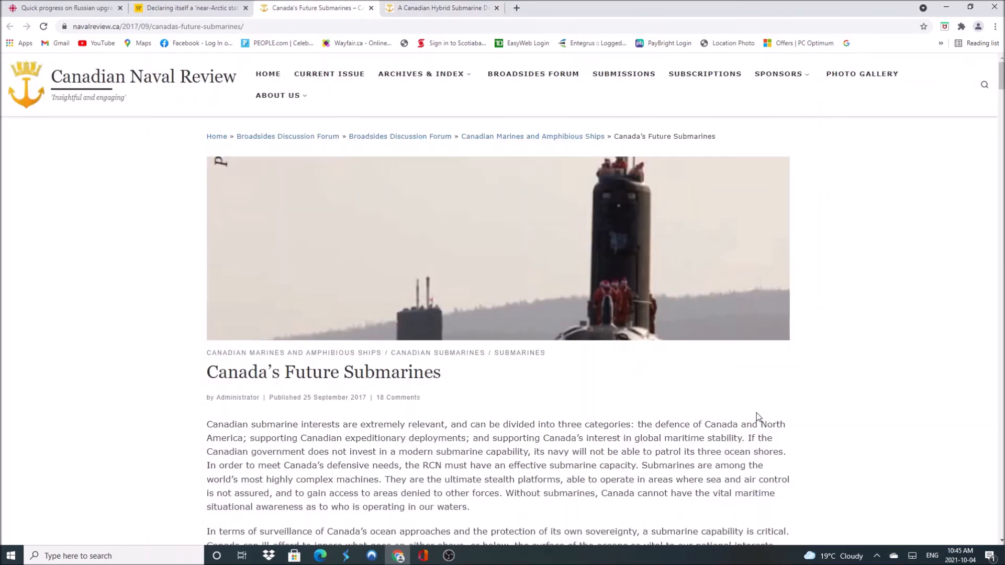